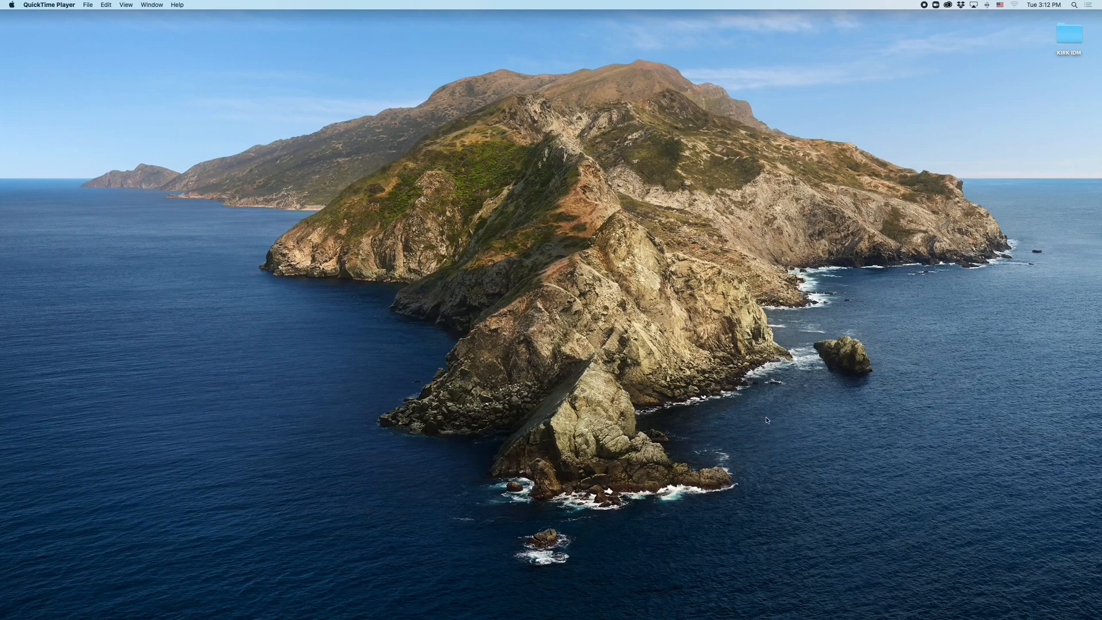
# Add smb://nvu/files/NVU-J-Academic to the favorite servers in Finder and connect to it.
pyautogui.click(216, 41)
pyautogui.click(115, 7)
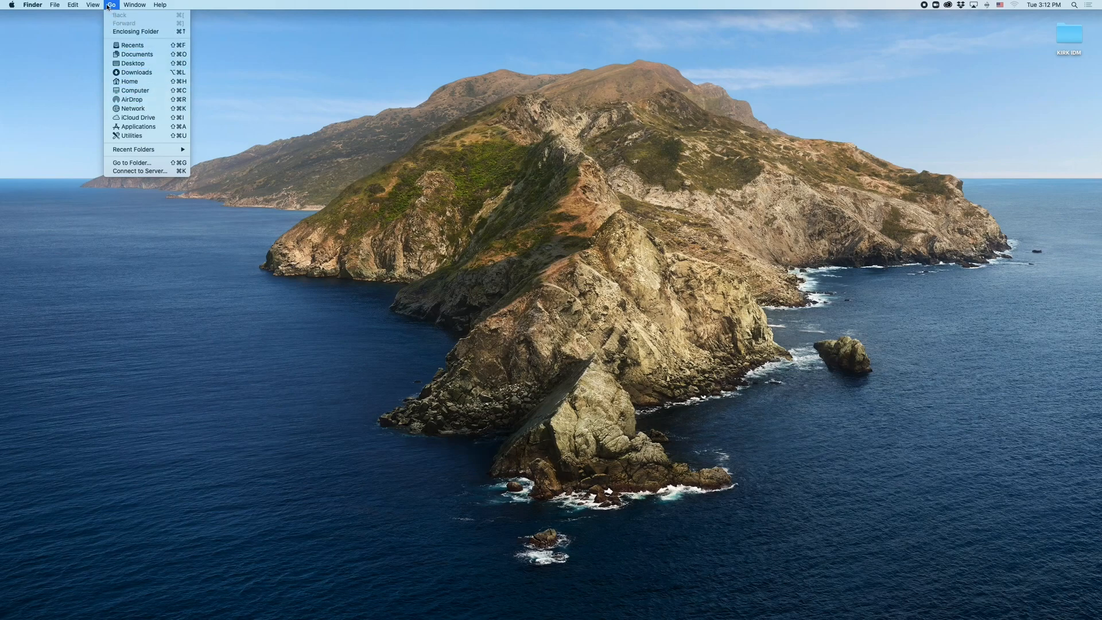
pyautogui.click(167, 170)
pyautogui.moveTo(579, 44); pyautogui.dragTo(458, 163)
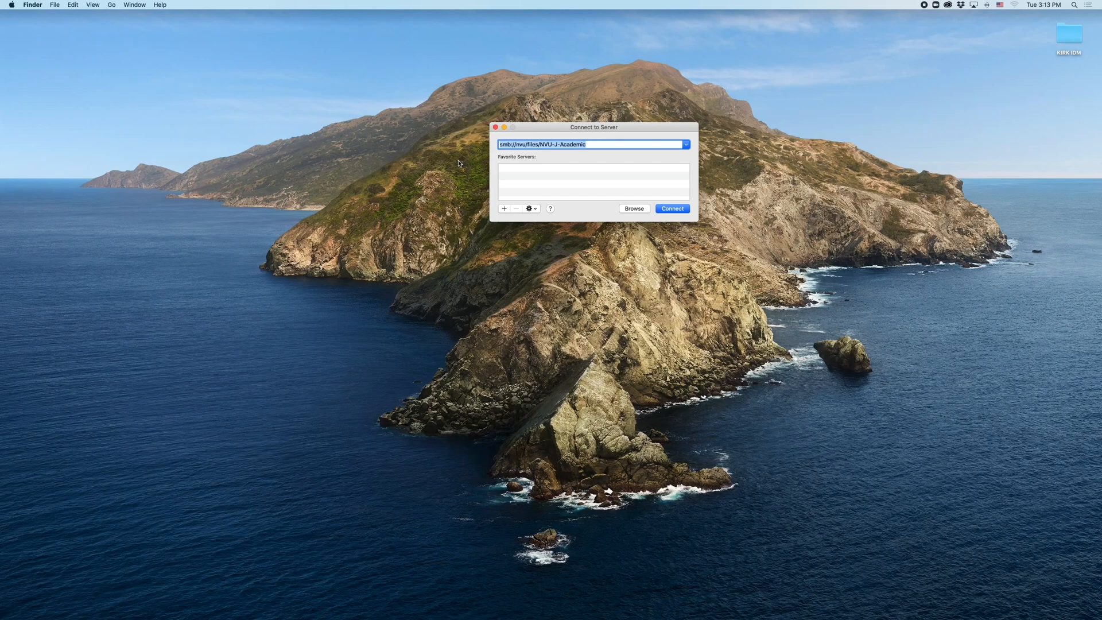
pyautogui.click(504, 208)
pyautogui.click(683, 206)
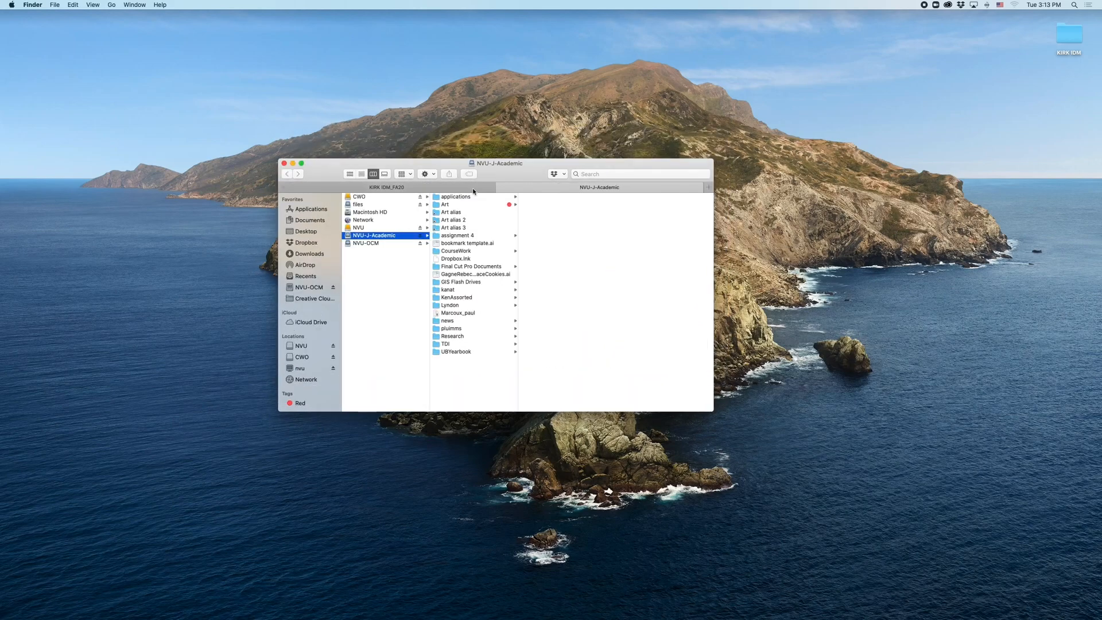
# Open the IDM_FA20 course folder inside Art on the NVU-J-Academic share, checking the neighbouring ADV_FA20 course folder as well.
pyautogui.click(500, 188)
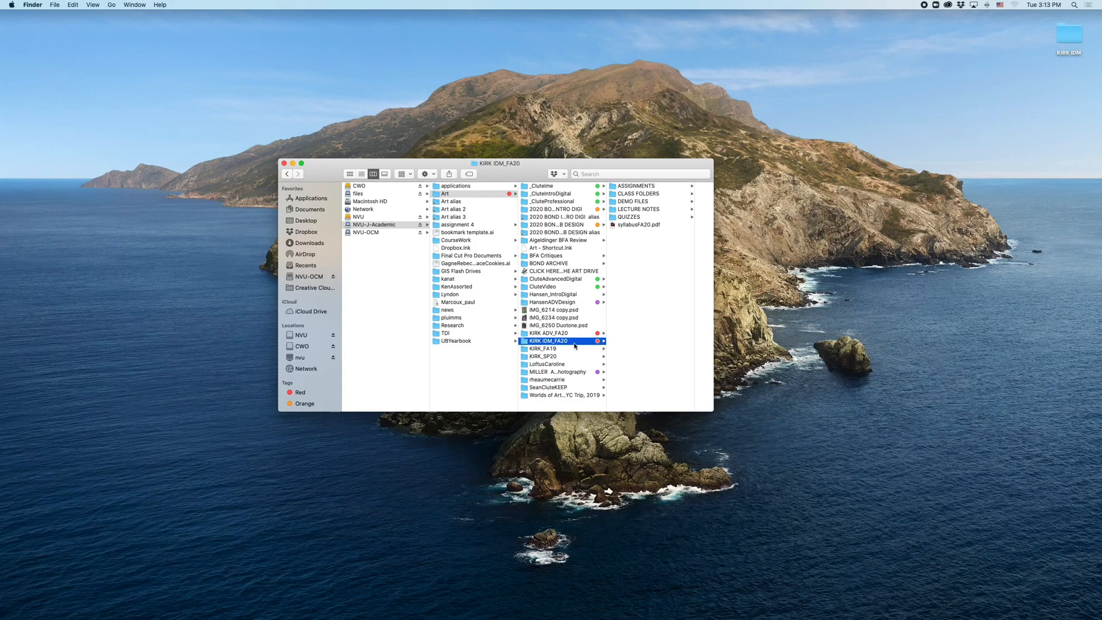
pyautogui.click(570, 332)
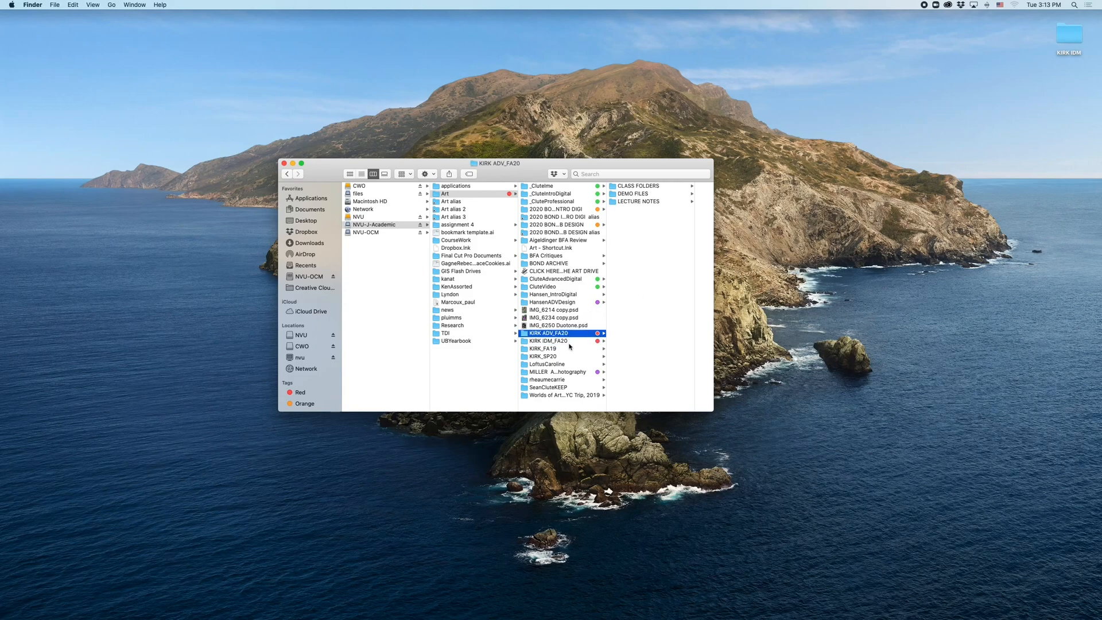
pyautogui.click(572, 342)
pyautogui.click(574, 333)
pyautogui.click(574, 341)
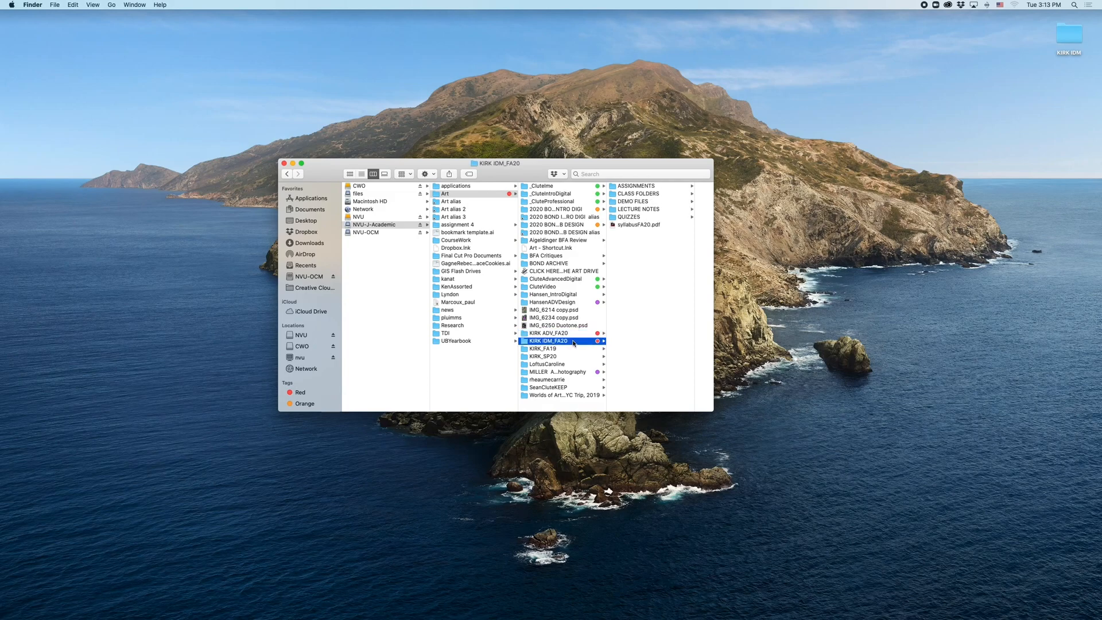
# Look through the course's ASSIGNMENTS, CLASS FOLDERS, DEMO FILES, LECTURE NOTES and QUIZZES folders, and the syllabusFA20.pdf file.
pyautogui.click(636, 187)
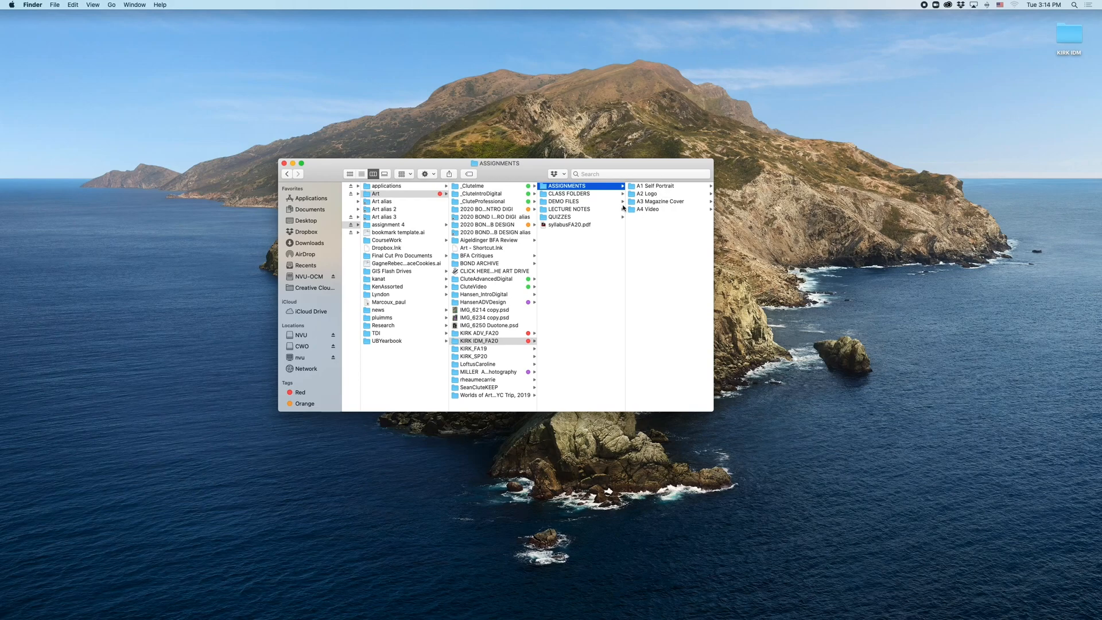
pyautogui.click(595, 195)
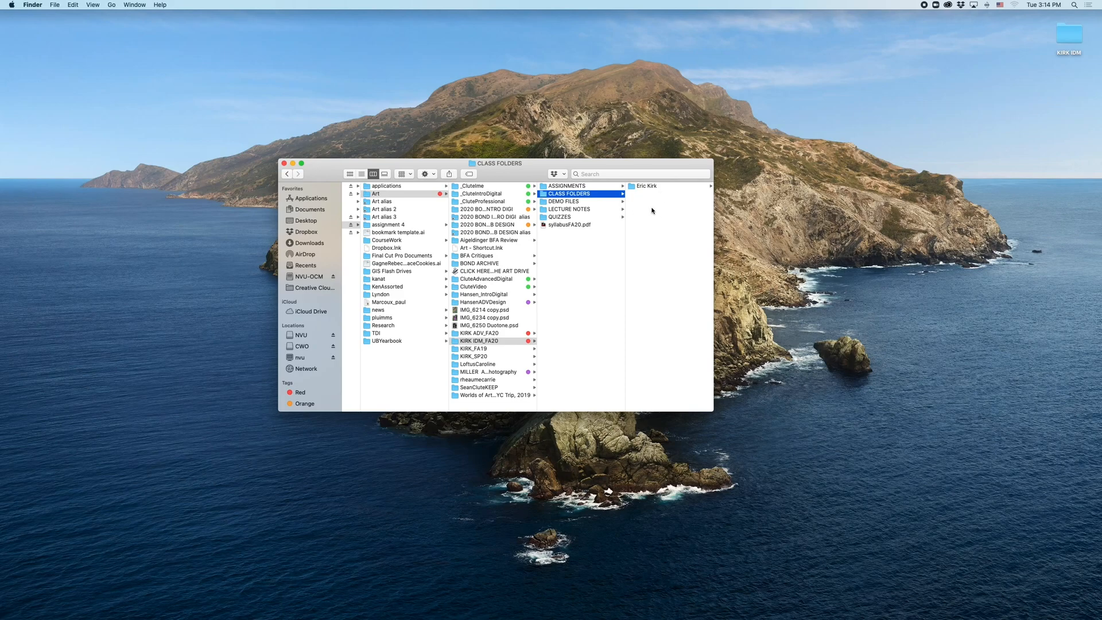
pyautogui.click(558, 202)
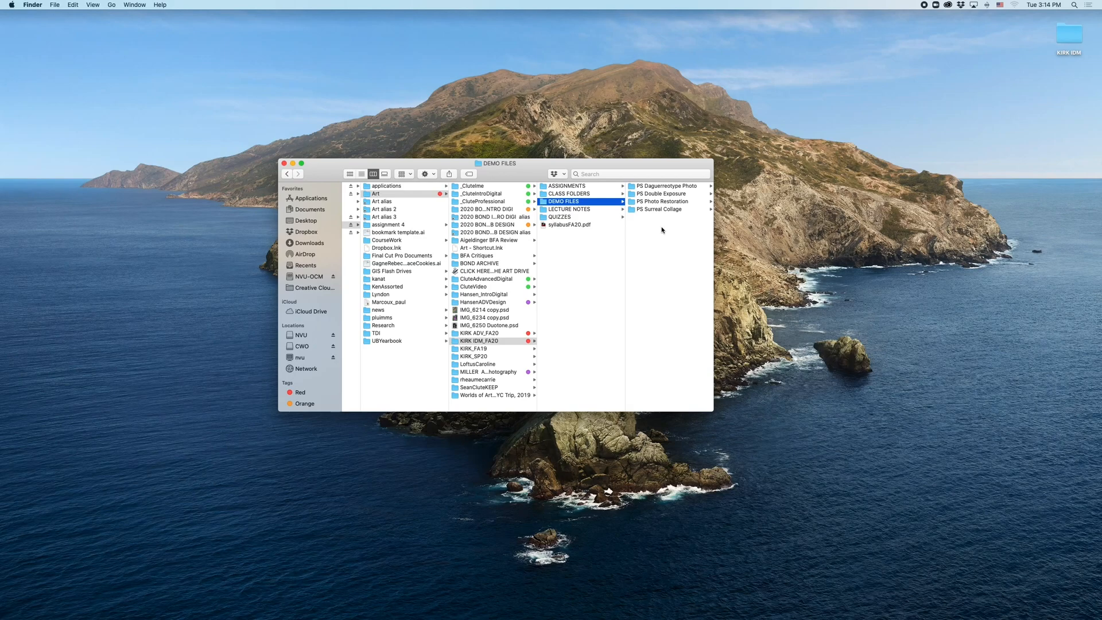
pyautogui.click(588, 210)
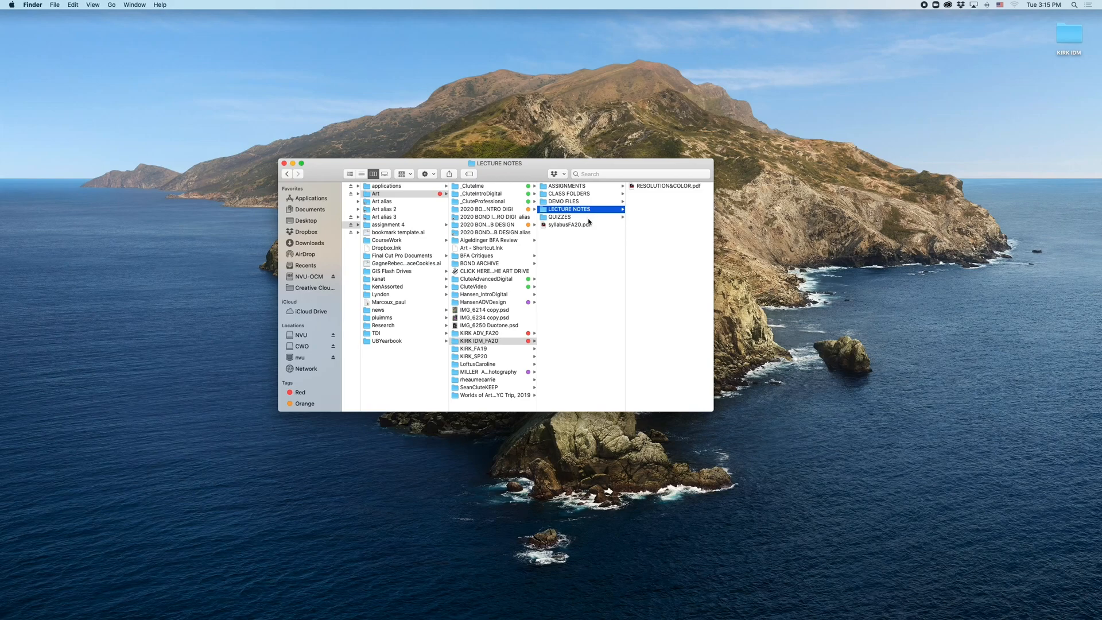
pyautogui.click(590, 217)
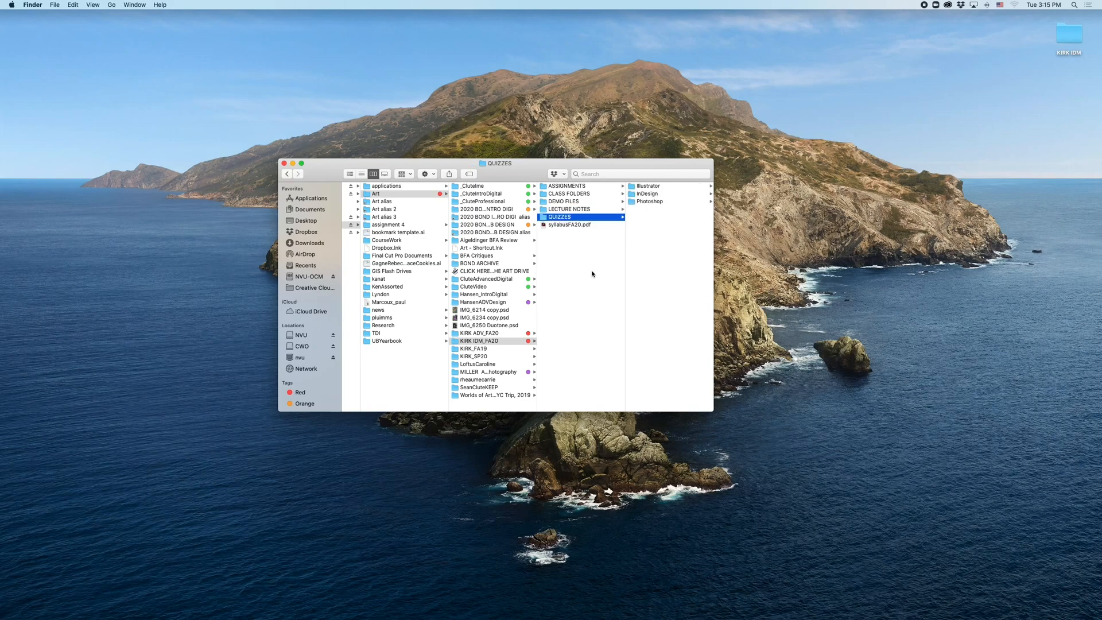
pyautogui.click(571, 226)
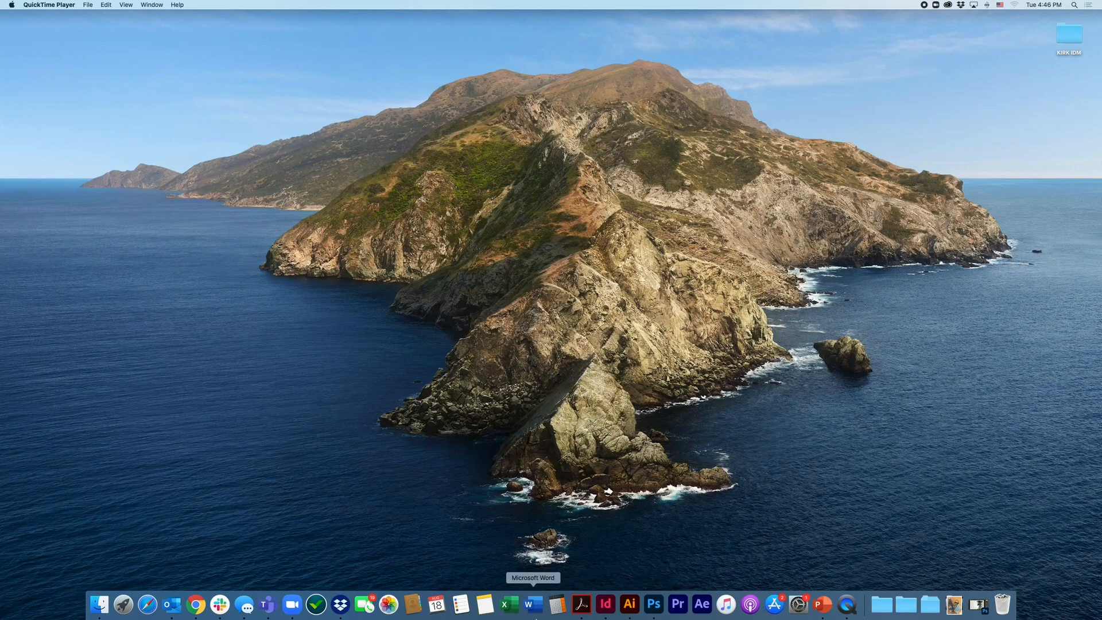
# Browse the installed applications, switch to Adobe Photoshop 2020 and widen the docked panel area beside the canvas.
pyautogui.click(122, 604)
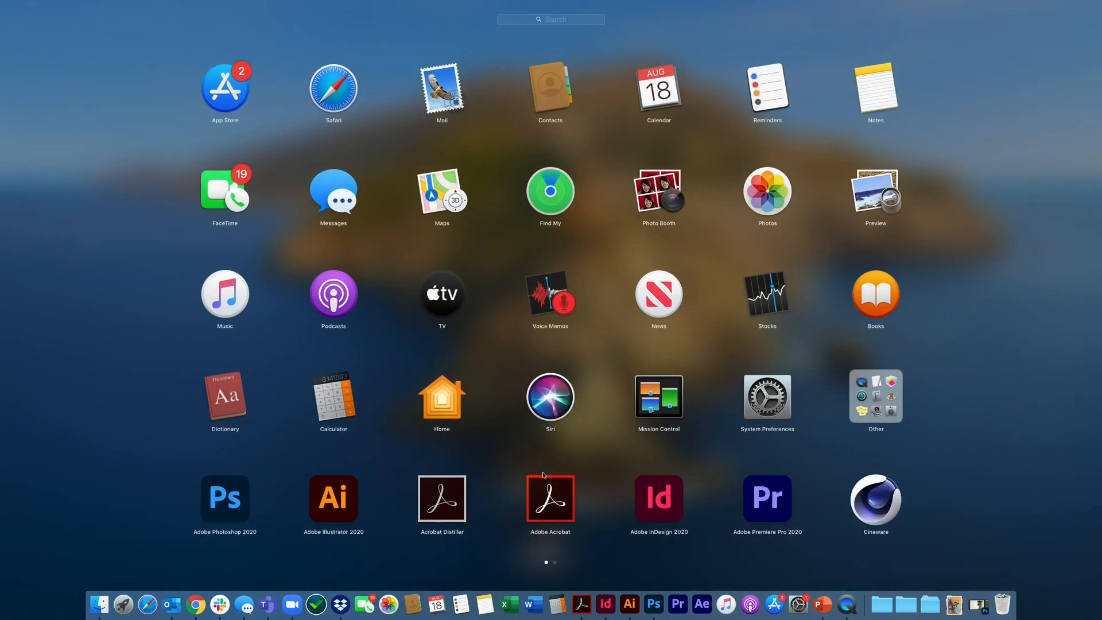
pyautogui.click(555, 562)
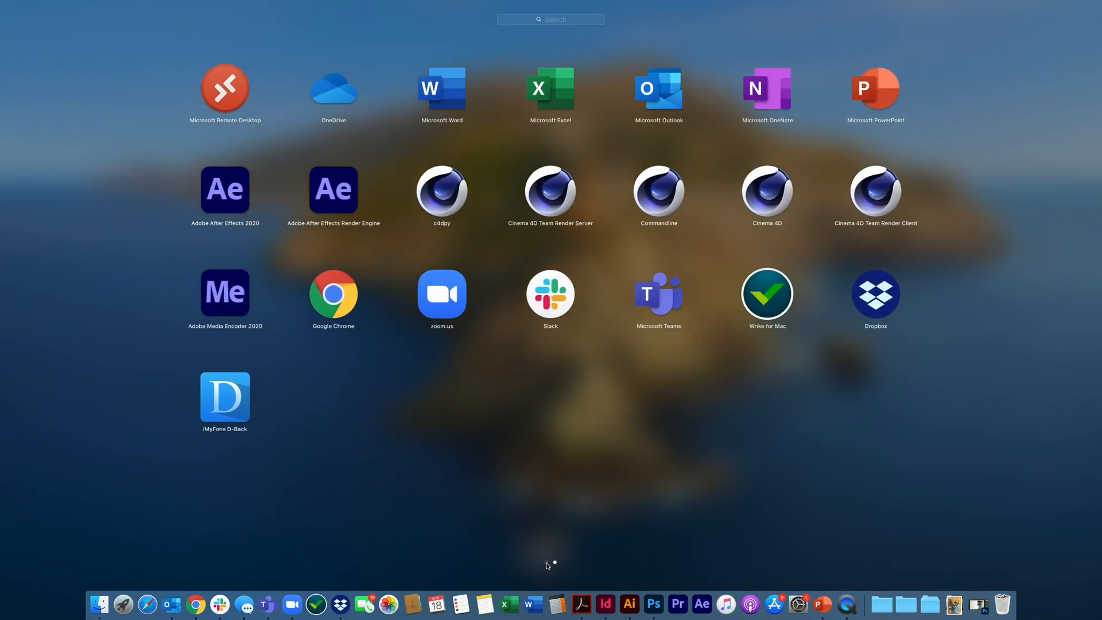
pyautogui.click(546, 563)
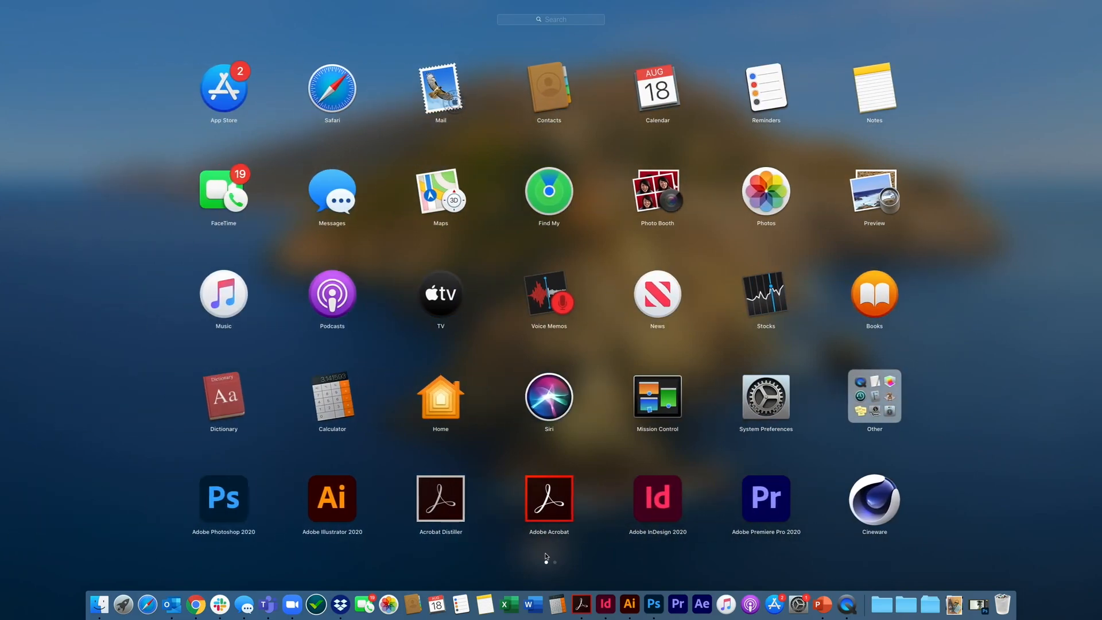
pyautogui.click(224, 497)
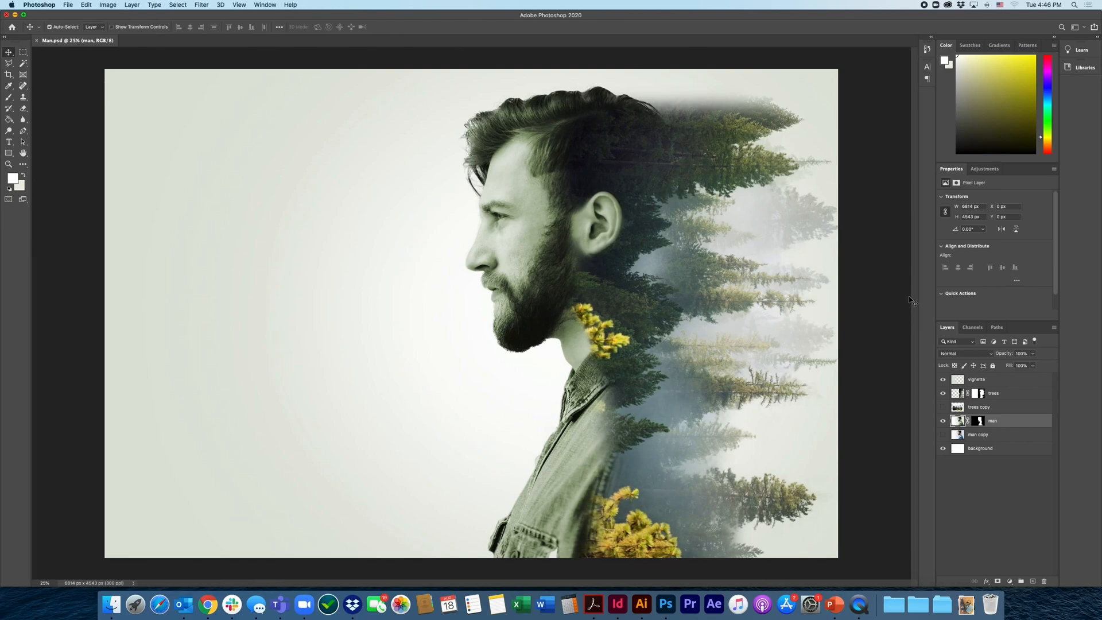
pyautogui.moveTo(912, 296); pyautogui.dragTo(867, 288)
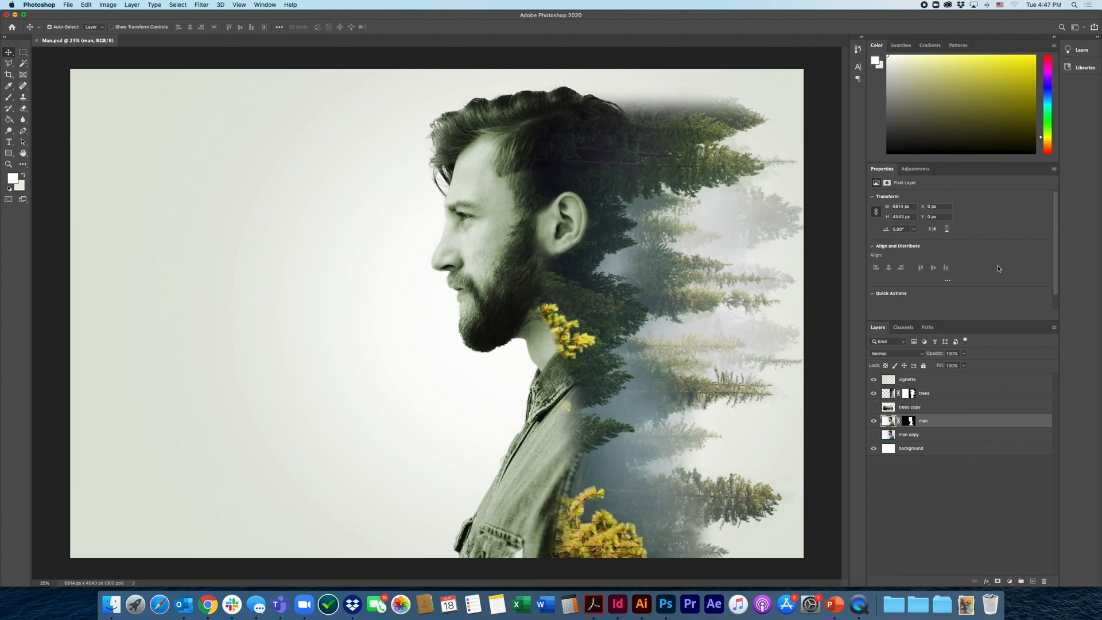
# Preview the original portrait by showing the man copy layer above all others, and return it hidden to just below the man layer.
pyautogui.click(908, 437)
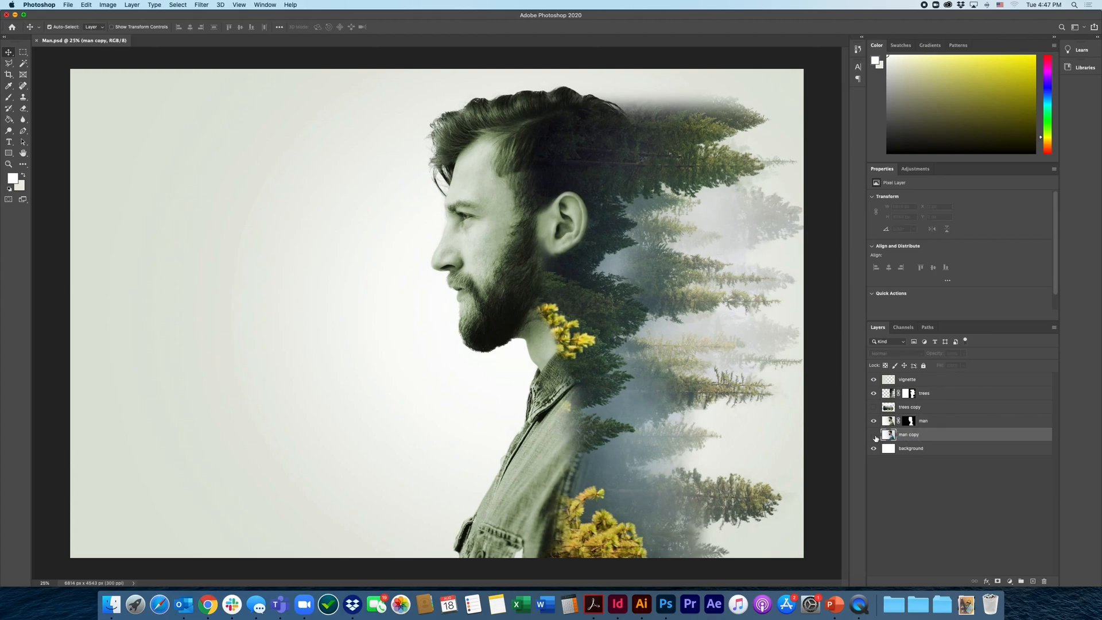
pyautogui.moveTo(910, 439); pyautogui.dragTo(910, 379)
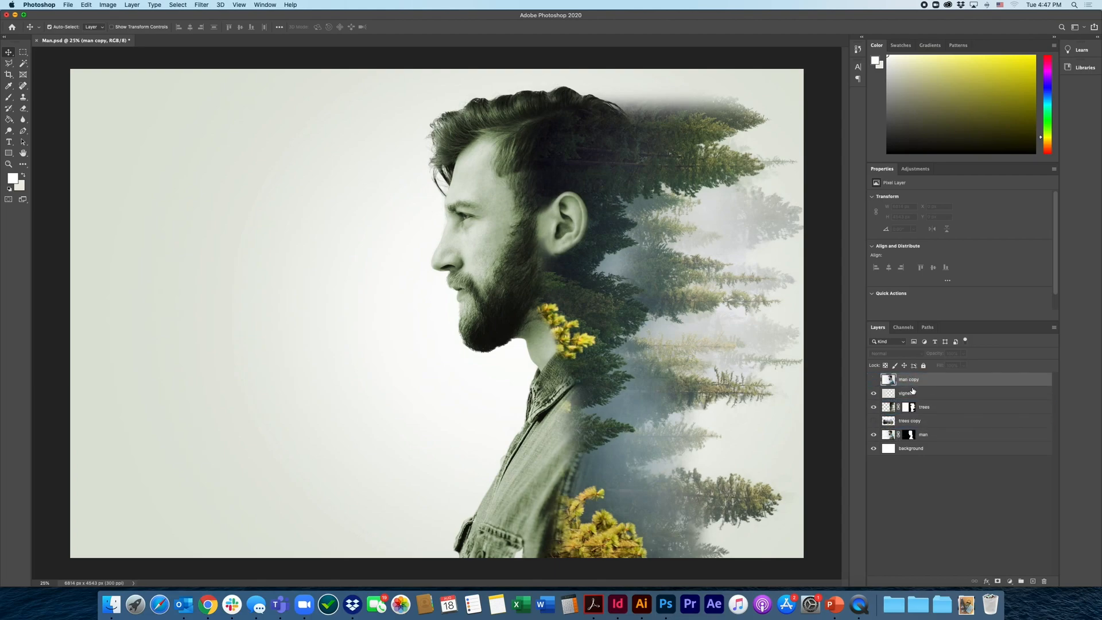
pyautogui.click(873, 380)
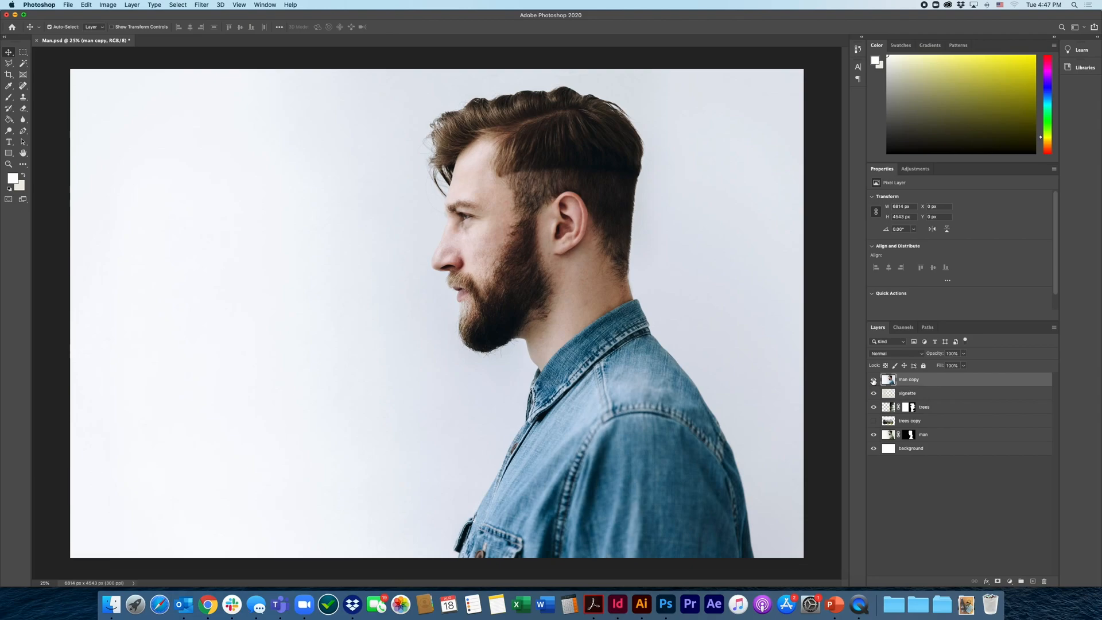
pyautogui.moveTo(890, 379); pyautogui.dragTo(890, 441)
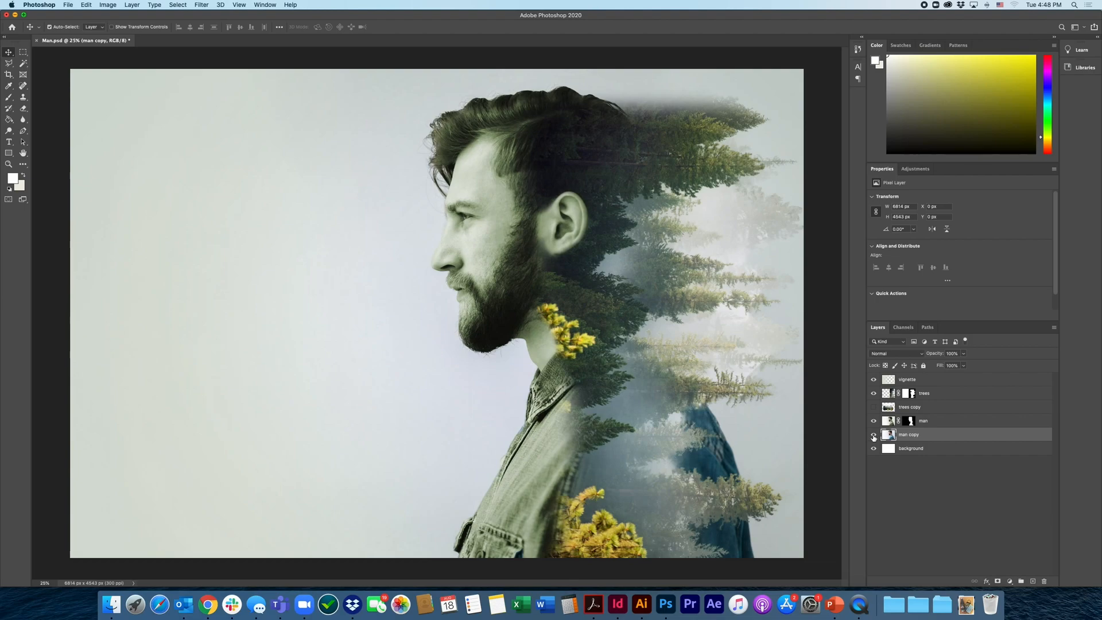
pyautogui.click(874, 437)
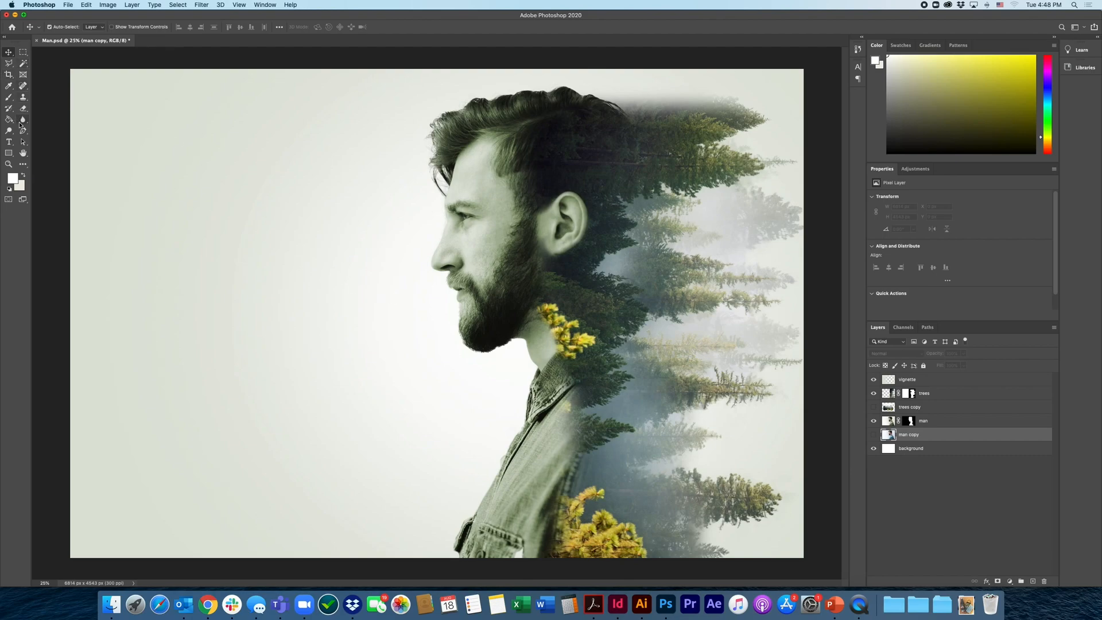
# Try the Rectangular Marquee and Move tools, and examine the tool variants grouped with the Brush and Clone Stamp tools.
pyautogui.click(22, 52)
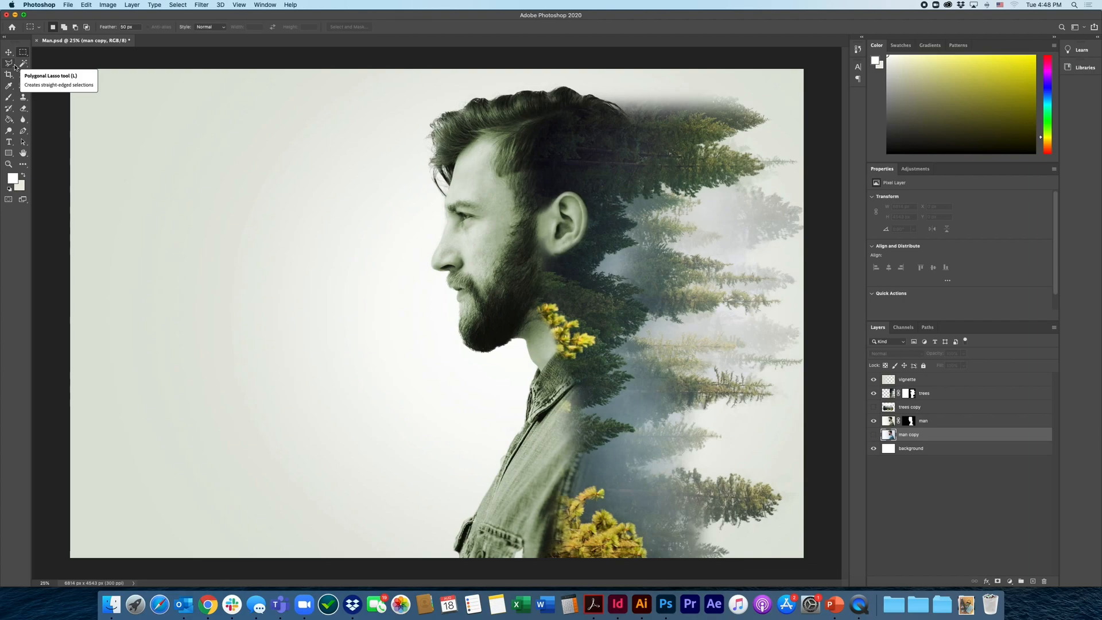
pyautogui.press('v')
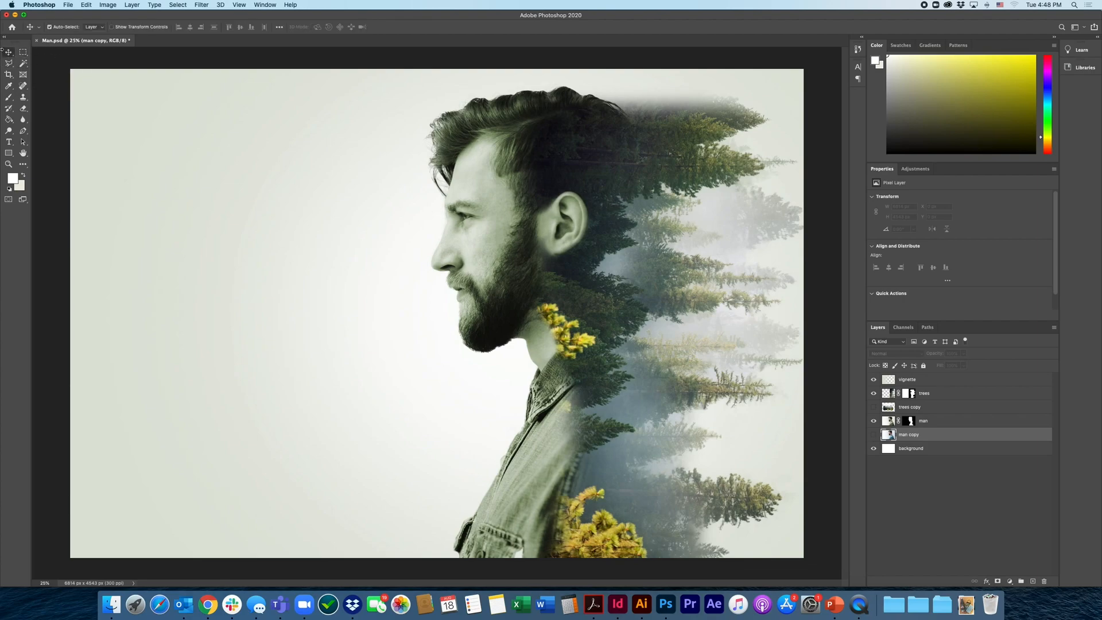
pyautogui.click(8, 97)
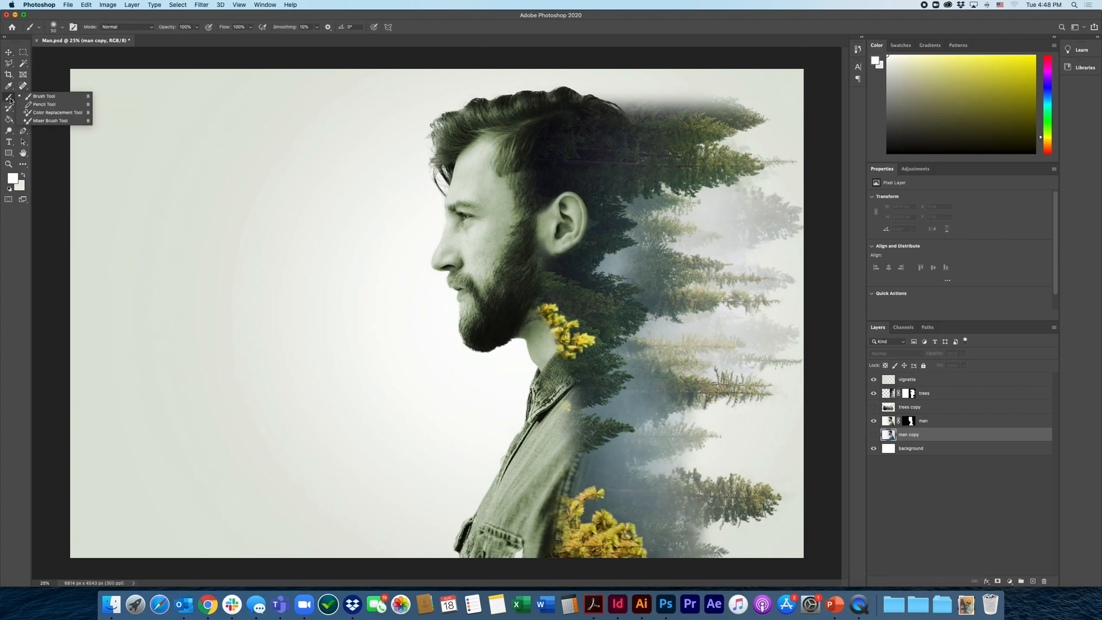
pyautogui.click(38, 98)
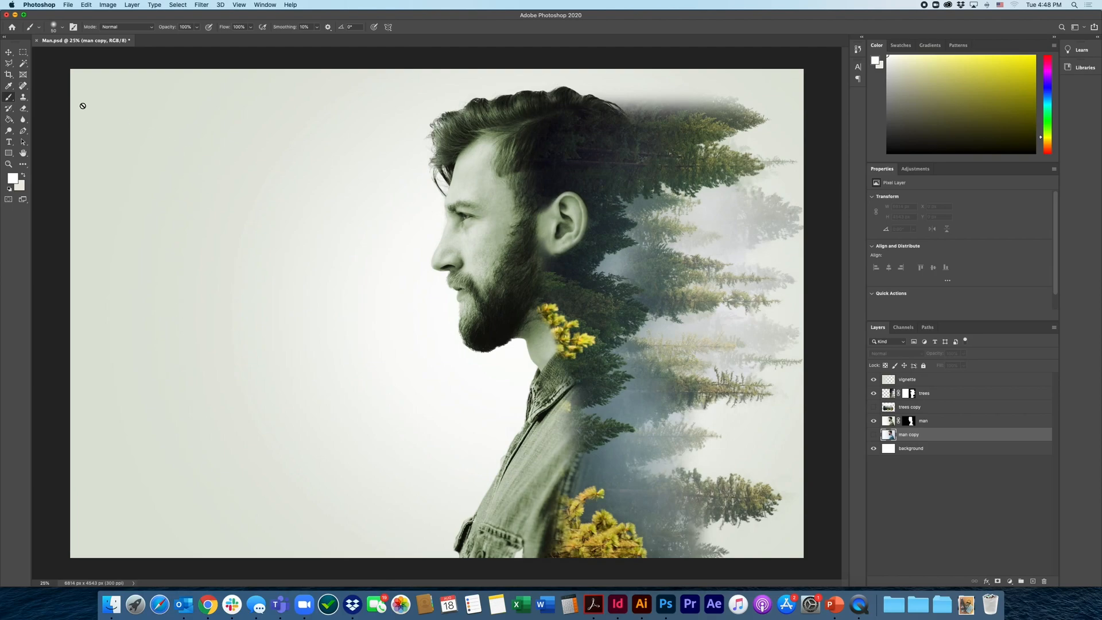
pyautogui.click(23, 98)
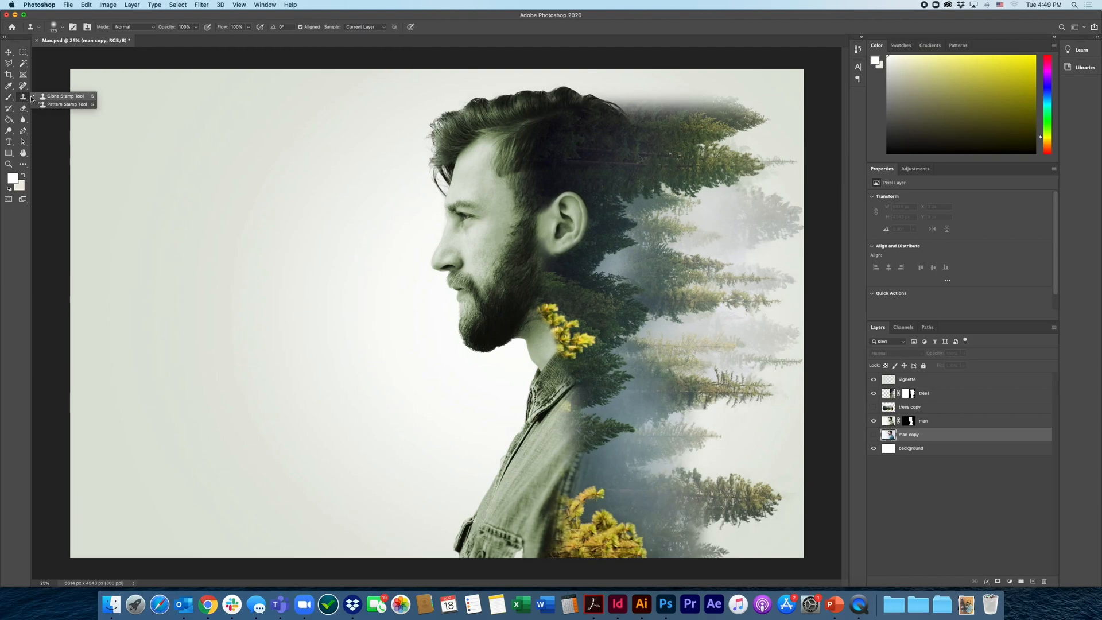
pyautogui.click(23, 99)
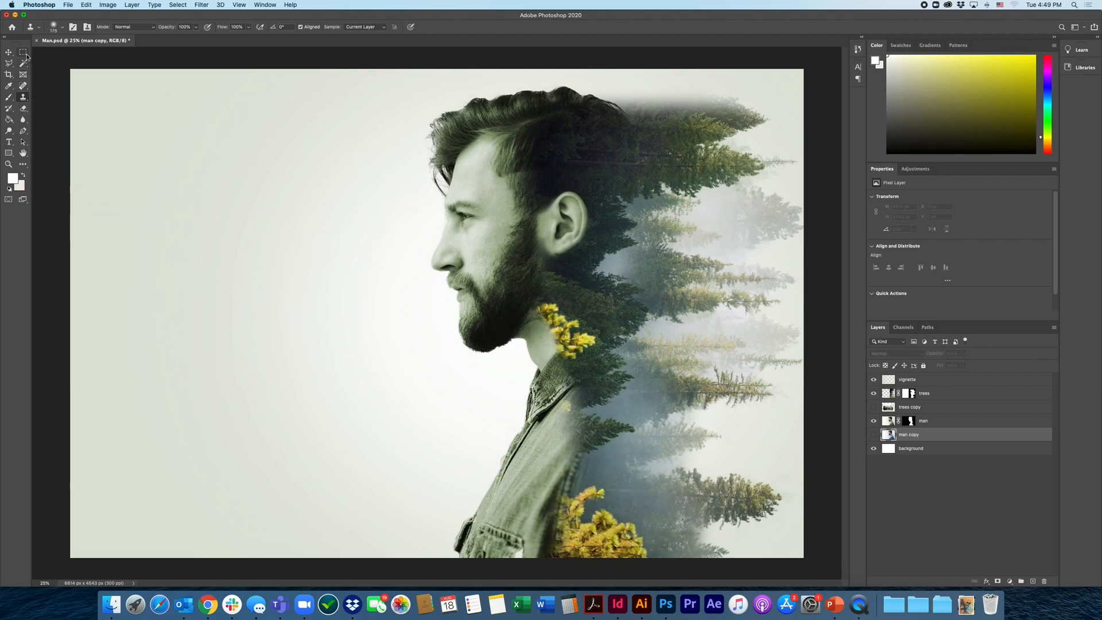
# Examine the tool variants grouped with the Eraser, and compare them with the Clone Stamp and Brush groups.
pyautogui.click(10, 98)
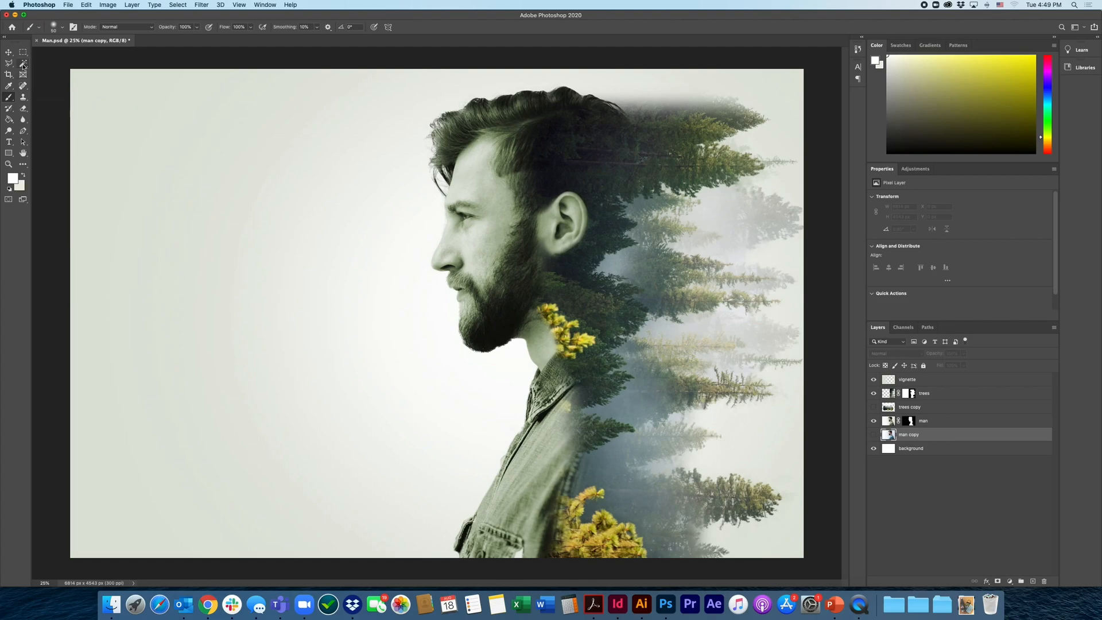
pyautogui.click(24, 110)
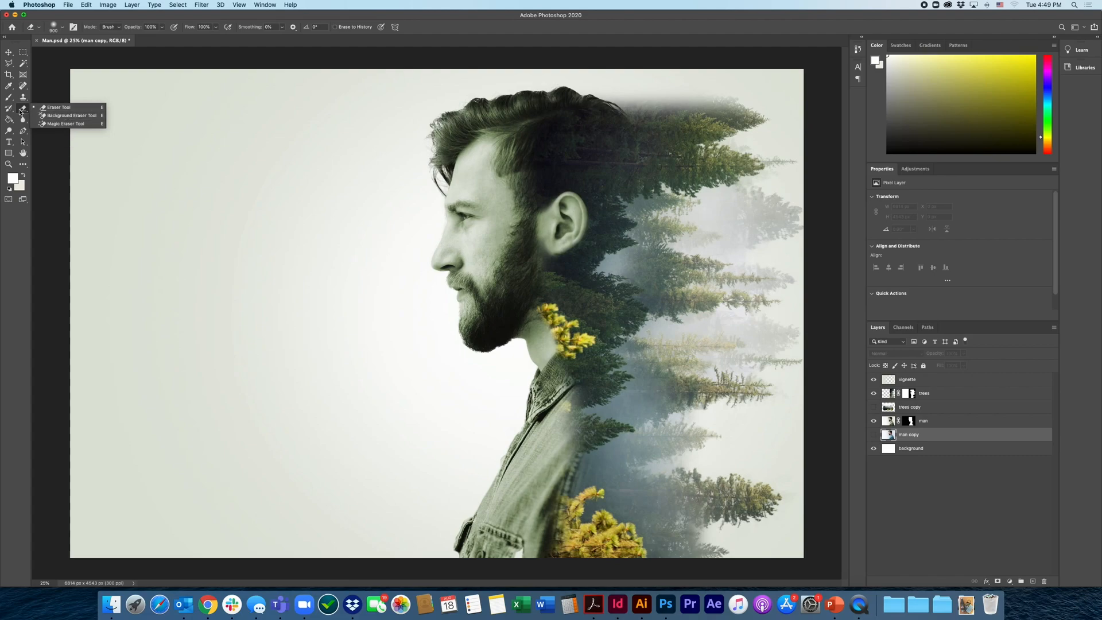
pyautogui.click(23, 101)
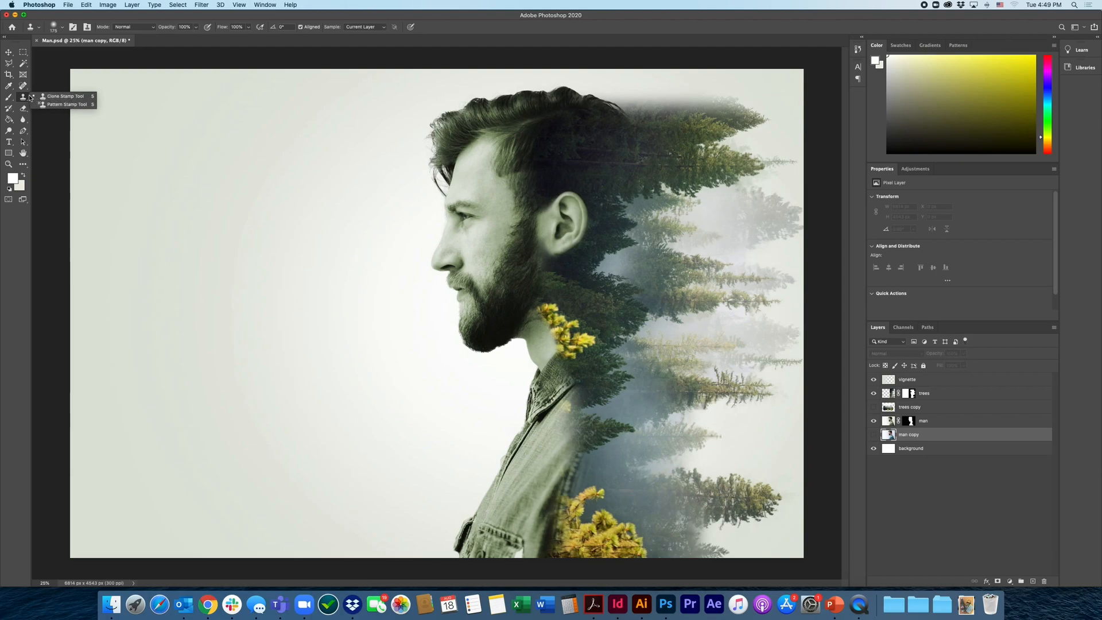
pyautogui.click(23, 99)
pyautogui.click(8, 97)
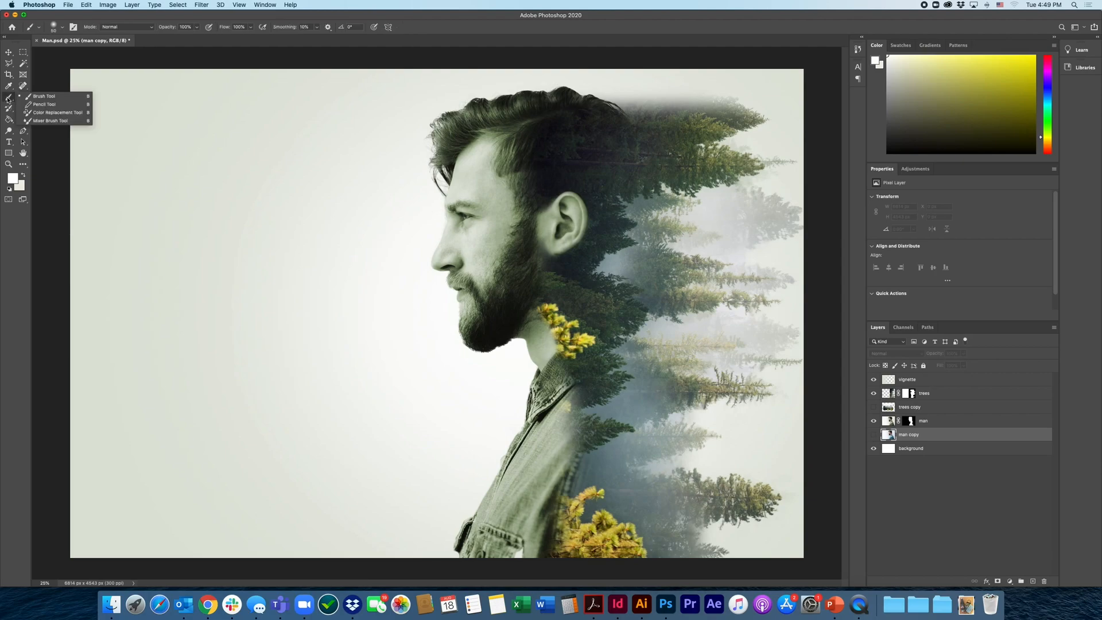
pyautogui.click(8, 97)
# Examine the selection tools grouped with the Magic Wand, and activate the Zoom tool.
pyautogui.click(24, 64)
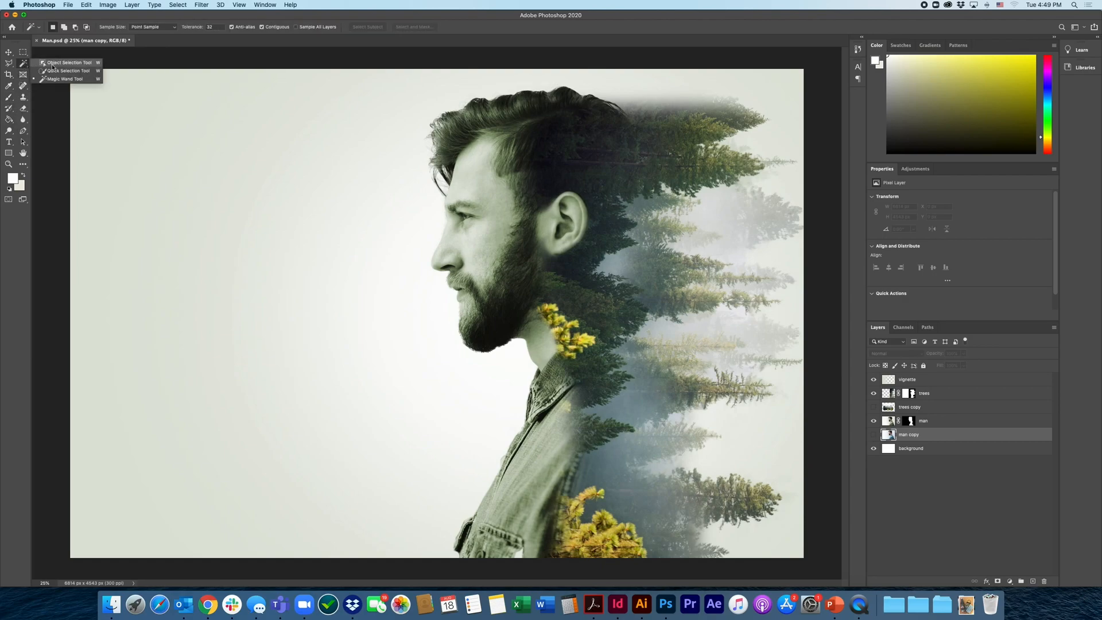
pyautogui.click(23, 66)
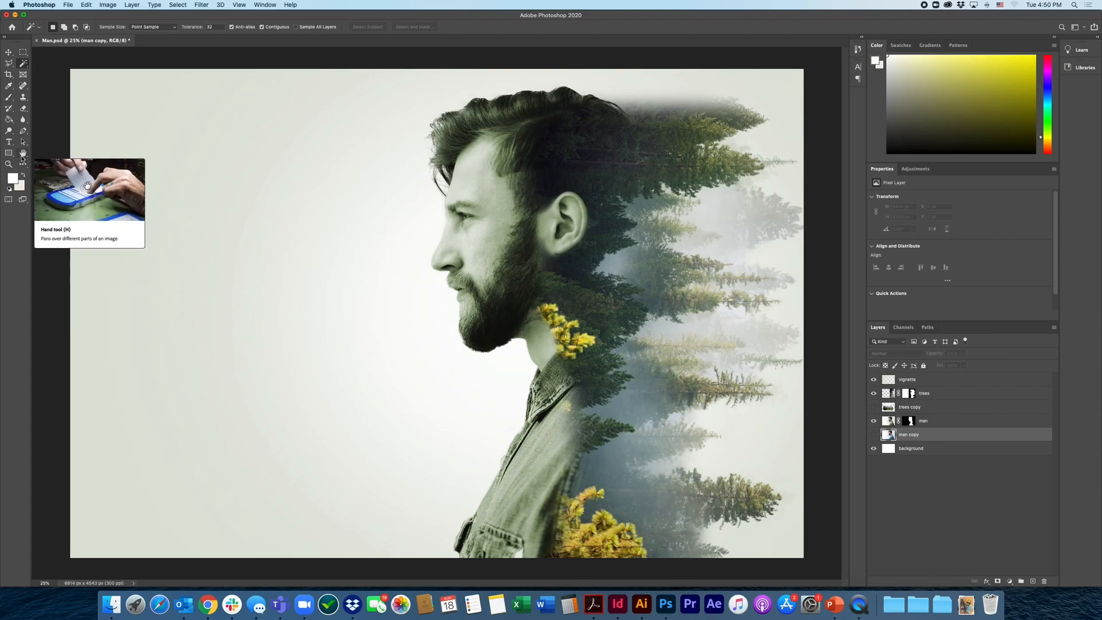
pyautogui.press('z')
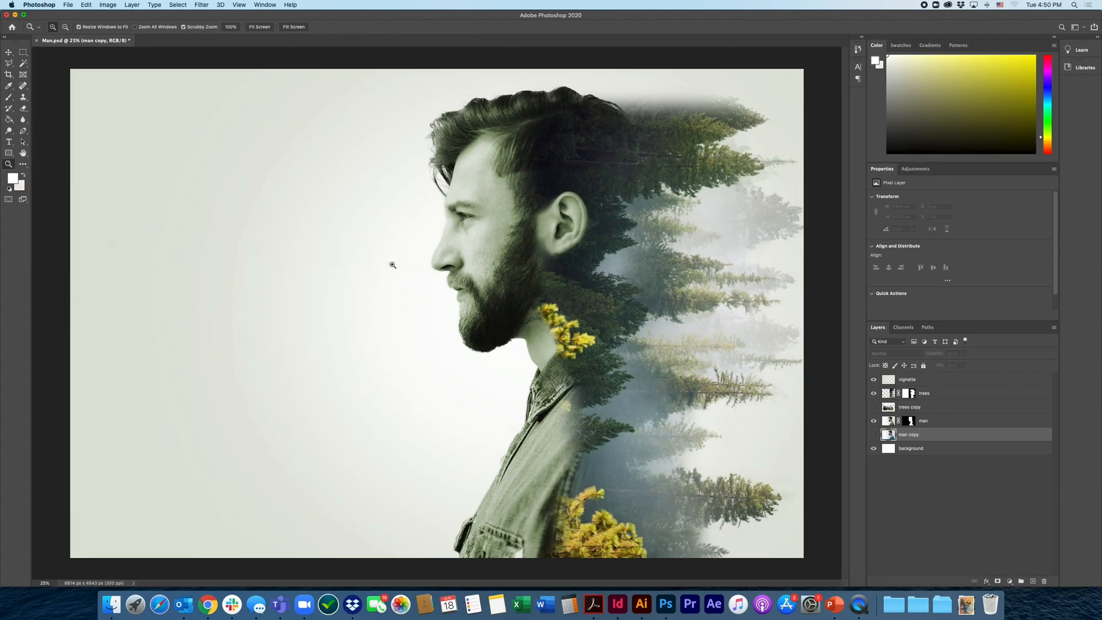
# Magnify the man's face to 100% with the Zoom tool, and zoom back out to 25% to view the whole image.
pyautogui.click(393, 265)
pyautogui.click(477, 266)
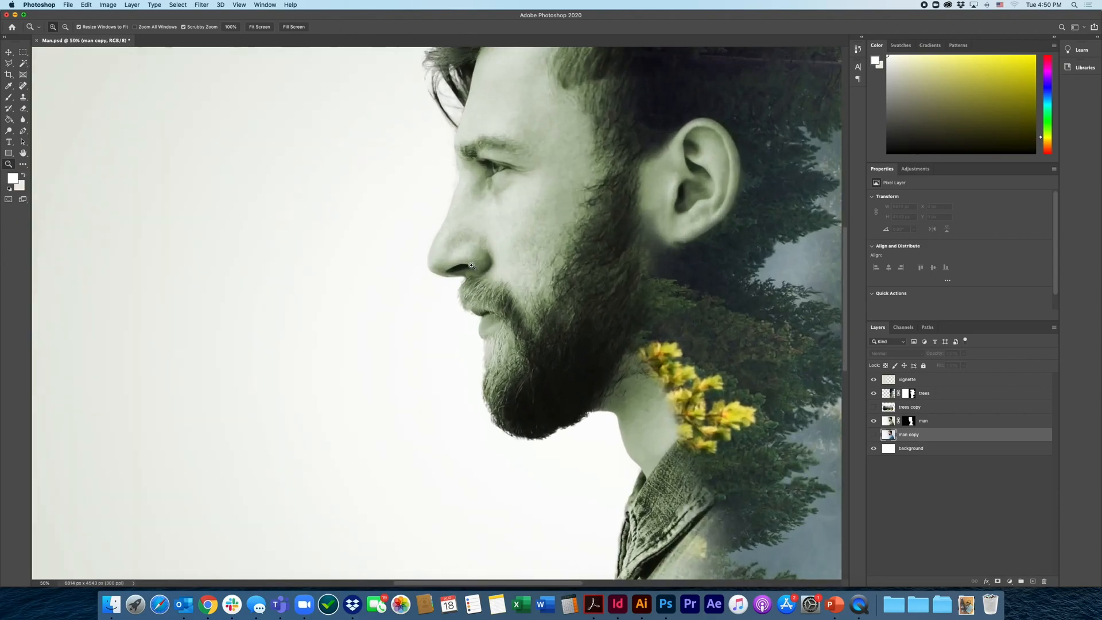
pyautogui.click(574, 194)
pyautogui.click(557, 192)
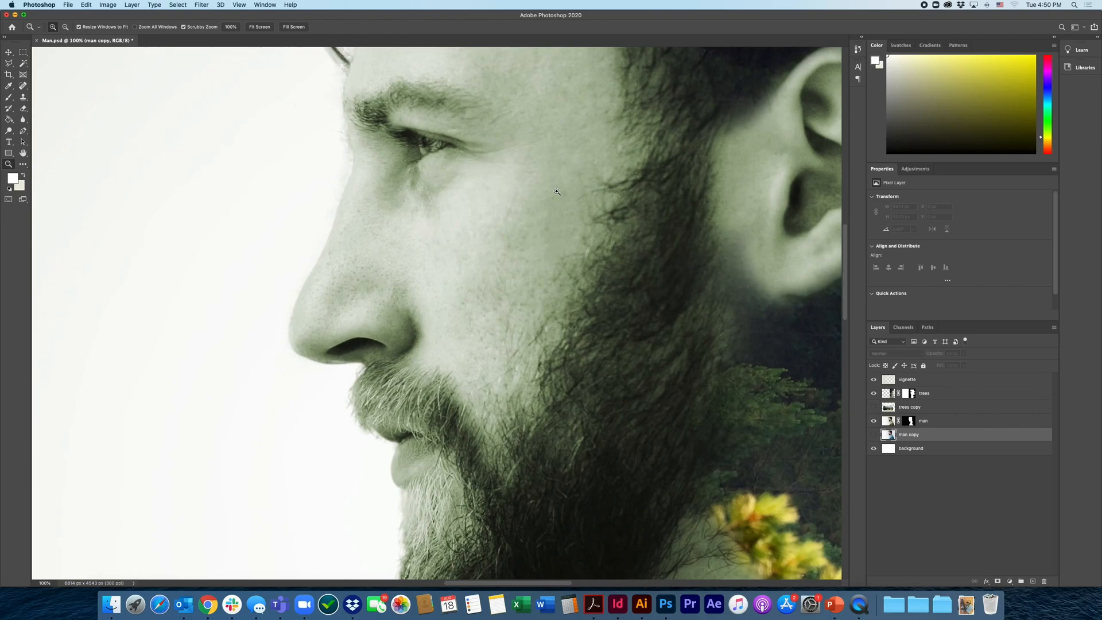
pyautogui.keyDown('alt'); pyautogui.click(557, 191); pyautogui.keyUp('alt')
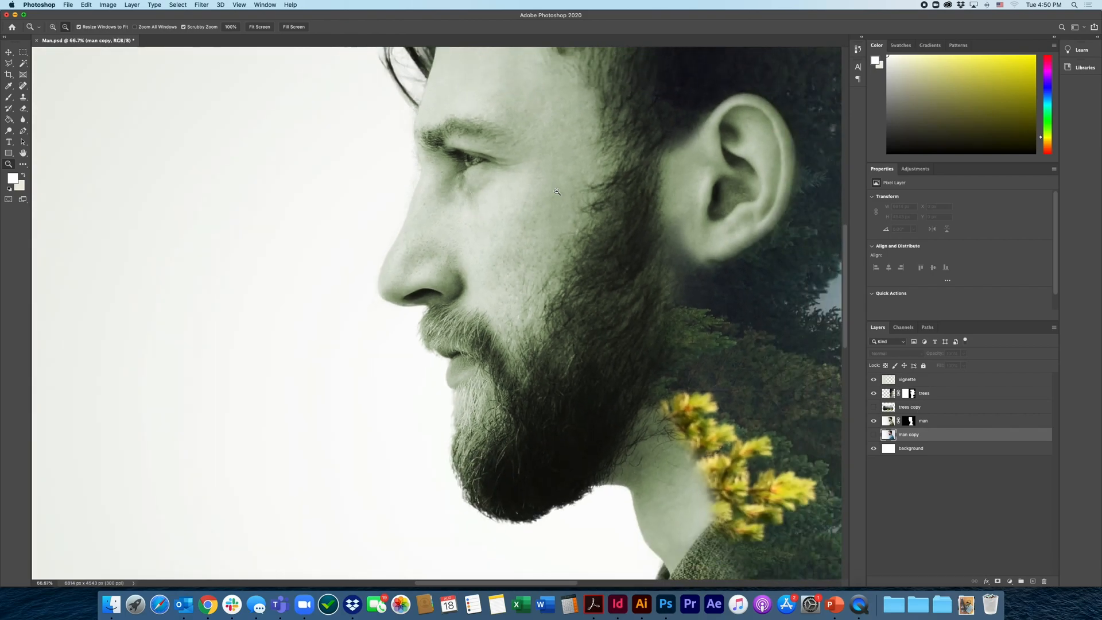
pyautogui.keyDown('alt'); pyautogui.click(557, 191); pyautogui.keyUp('alt')
pyautogui.keyDown('alt'); pyautogui.click(557, 191); pyautogui.keyUp('alt')
pyautogui.keyDown('alt'); pyautogui.click(556, 192); pyautogui.keyUp('alt')
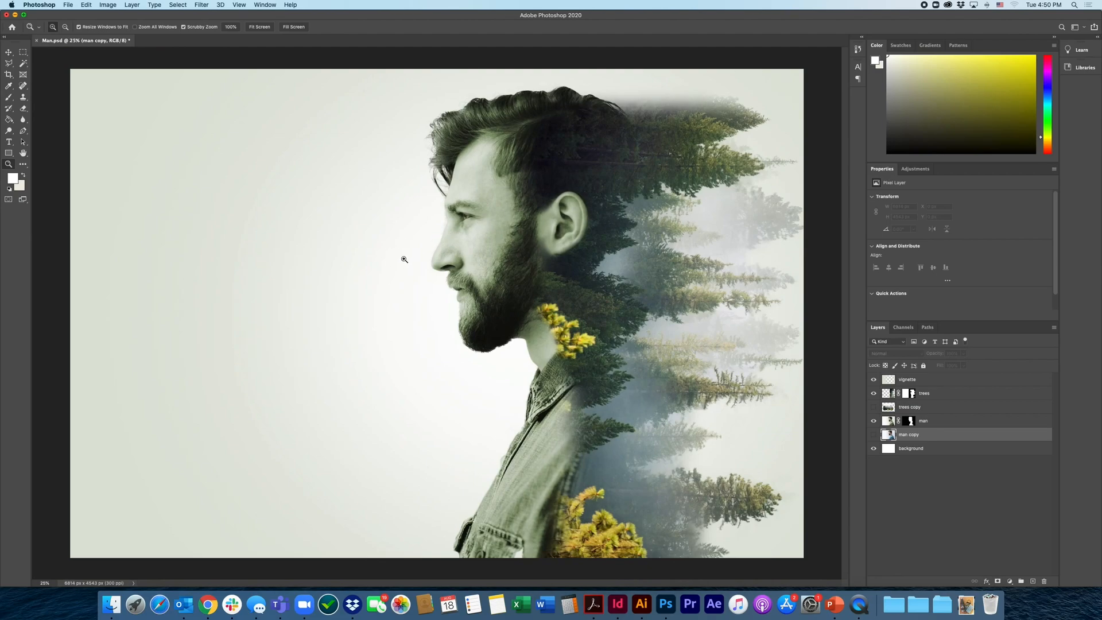
# Examine the portrait with continuous zooming, alternating between close-ups of the man's face and the whole composition, and finish on the full image.
pyautogui.scroll(10, 405, 259)
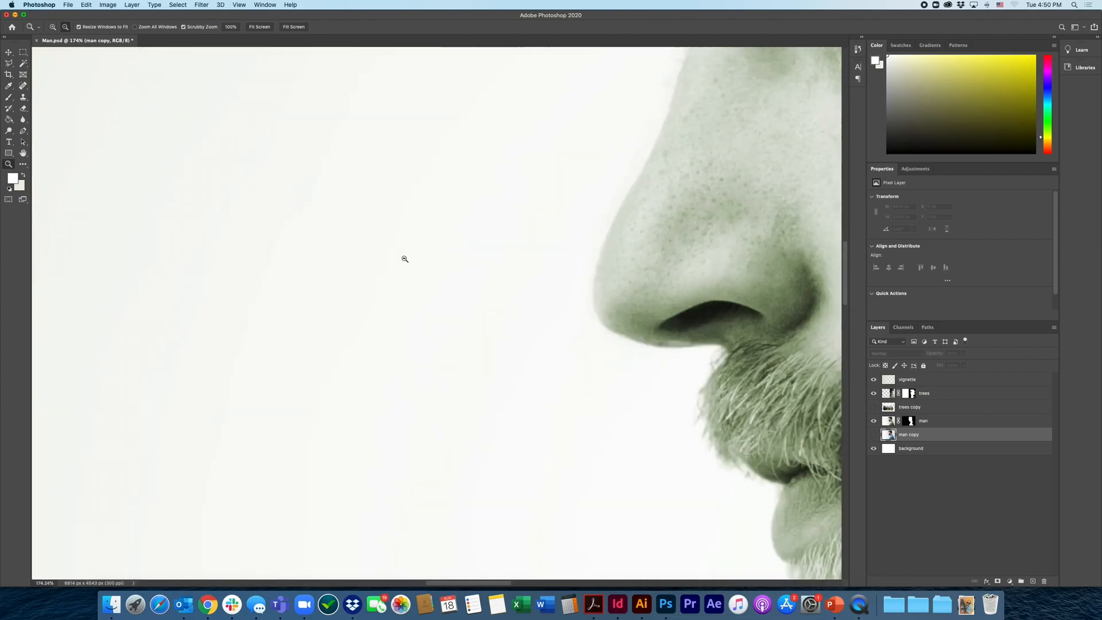
pyautogui.scroll(-15, 405, 260)
pyautogui.scroll(15, 405, 260)
pyautogui.scroll(-12, 404, 260)
pyautogui.scroll(12, 405, 259)
pyautogui.scroll(-12, 405, 260)
pyautogui.scroll(8, 405, 259)
pyautogui.scroll(2, 405, 259)
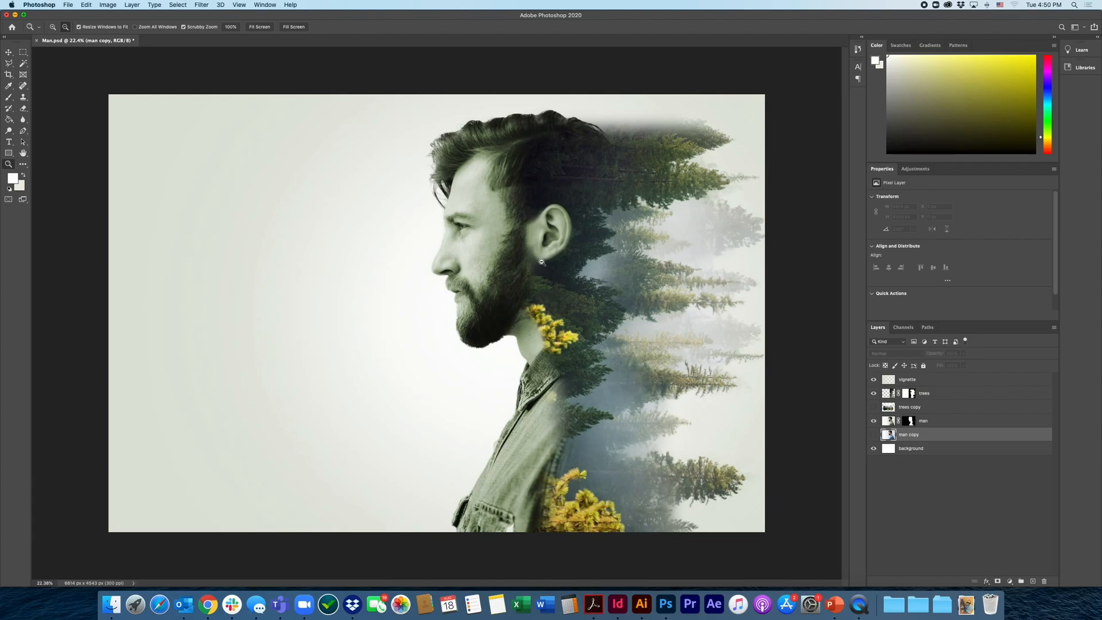
pyautogui.scroll(5, 541, 261)
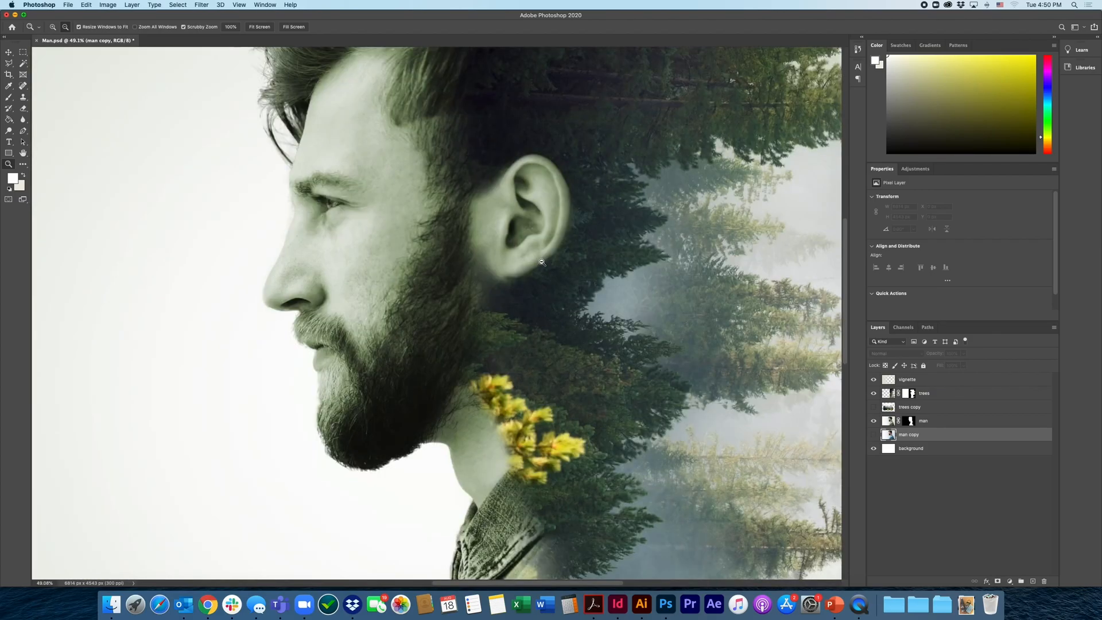
pyautogui.scroll(-5, 542, 262)
pyautogui.scroll(2, 541, 261)
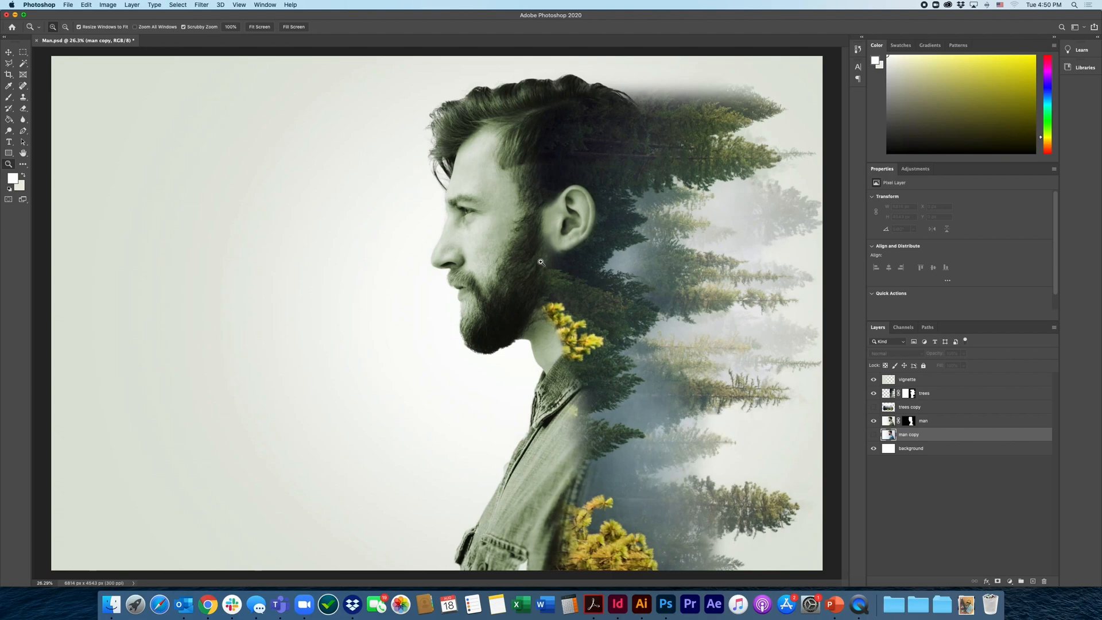